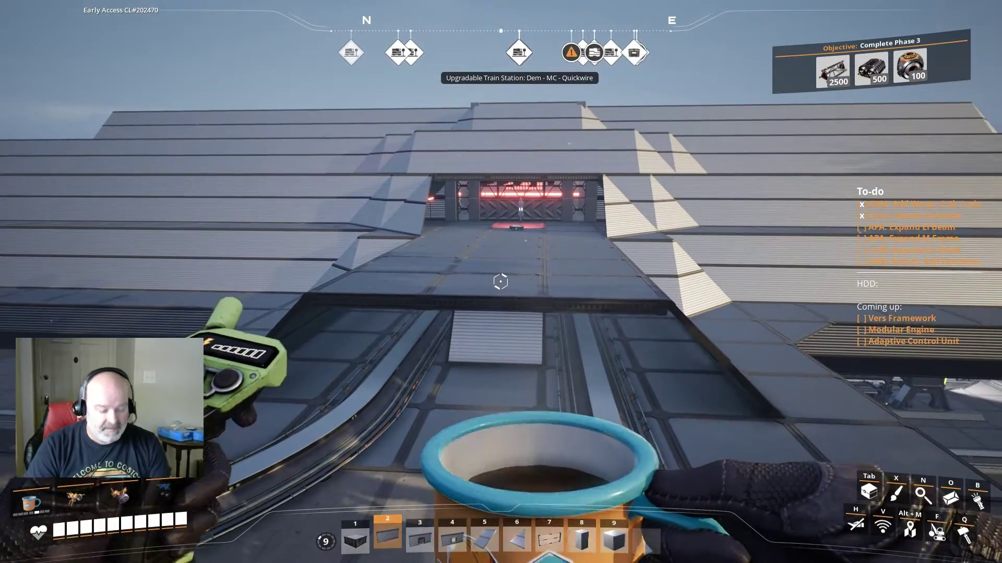
# Step: Glance at the in-game world map, then bring the Satisfactory Calculator browser up maximized
pyautogui.press('m')
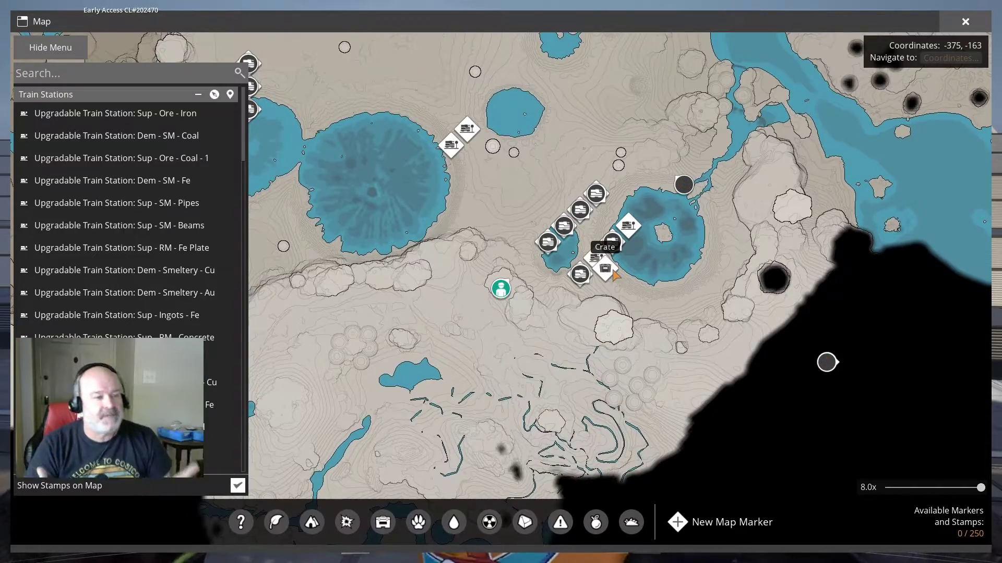
pyautogui.press('m')
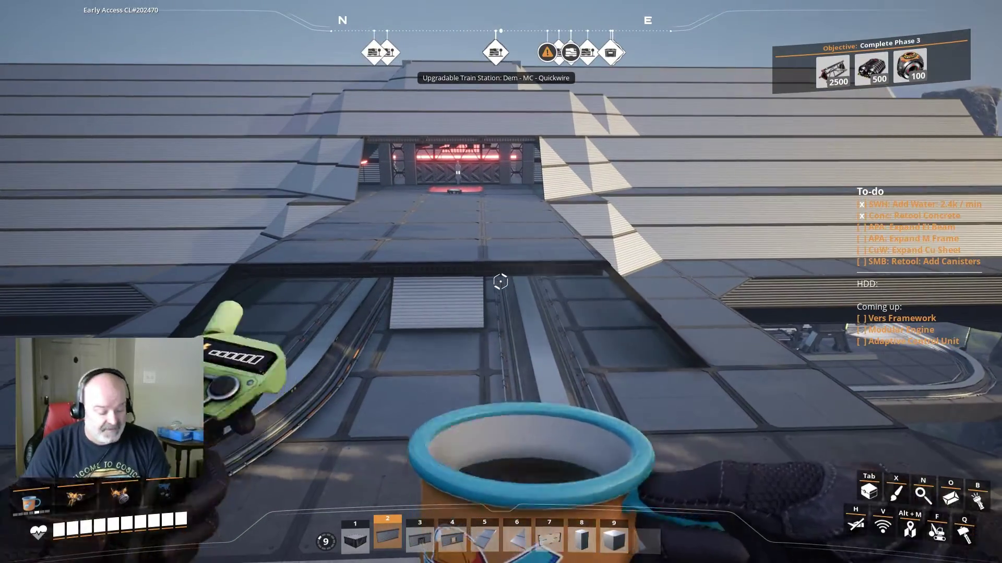
pyautogui.hotkey('alt', 'Tab')
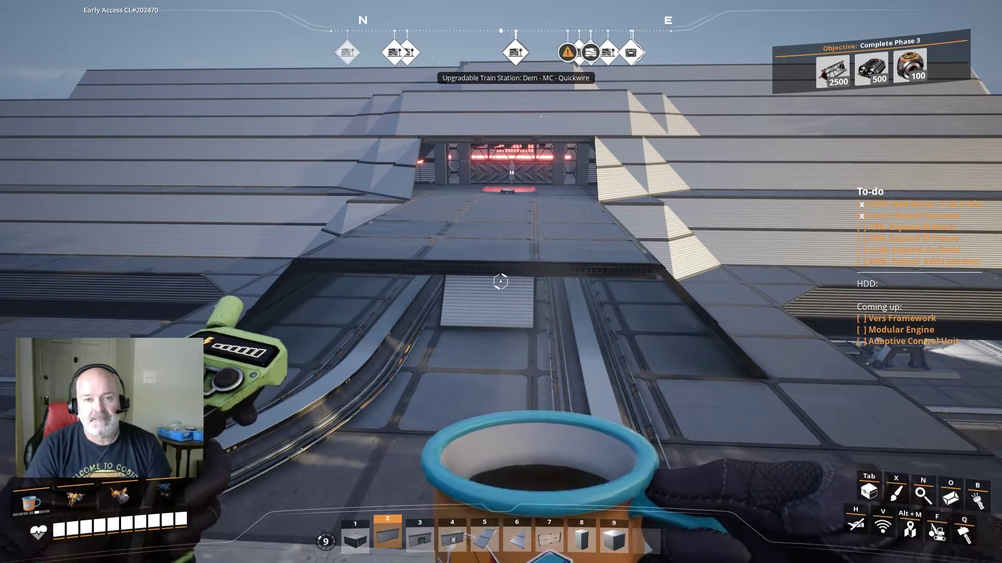
pyautogui.hotkey('alt', 'Tab')
pyautogui.doubleClick(557, 47)
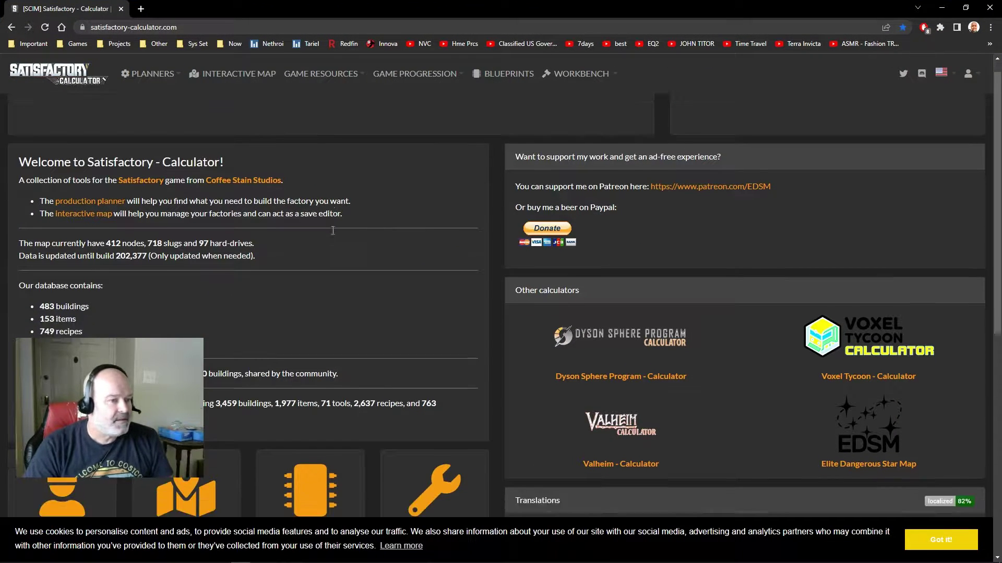
pyautogui.scroll(-1, 203, 245)
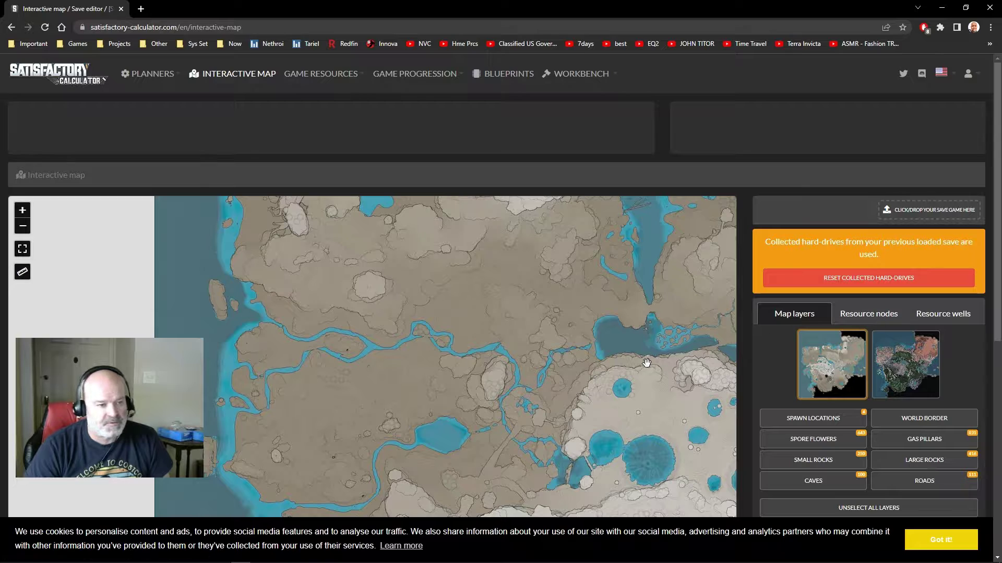
# Step: Pan the interactive map and bring the FactoryGame Saved folder window into view
pyautogui.moveTo(611, 356); pyautogui.dragTo(486, 303)
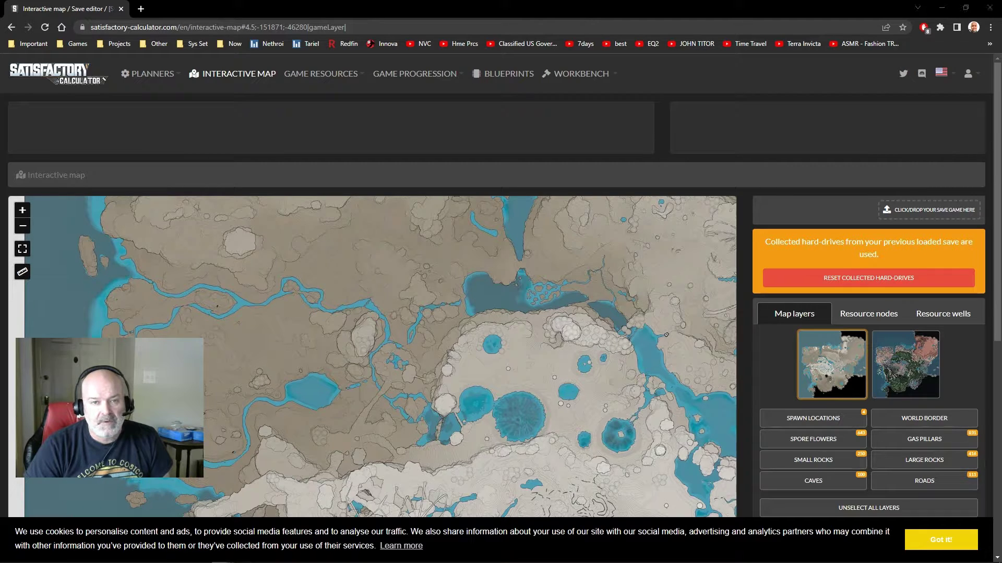
pyautogui.moveTo(1001, 124)
pyautogui.mouseDown()
pyautogui.moveTo(496, 116)
pyautogui.moveTo(375, 119)
pyautogui.moveTo(354, 133)
pyautogui.mouseUp()
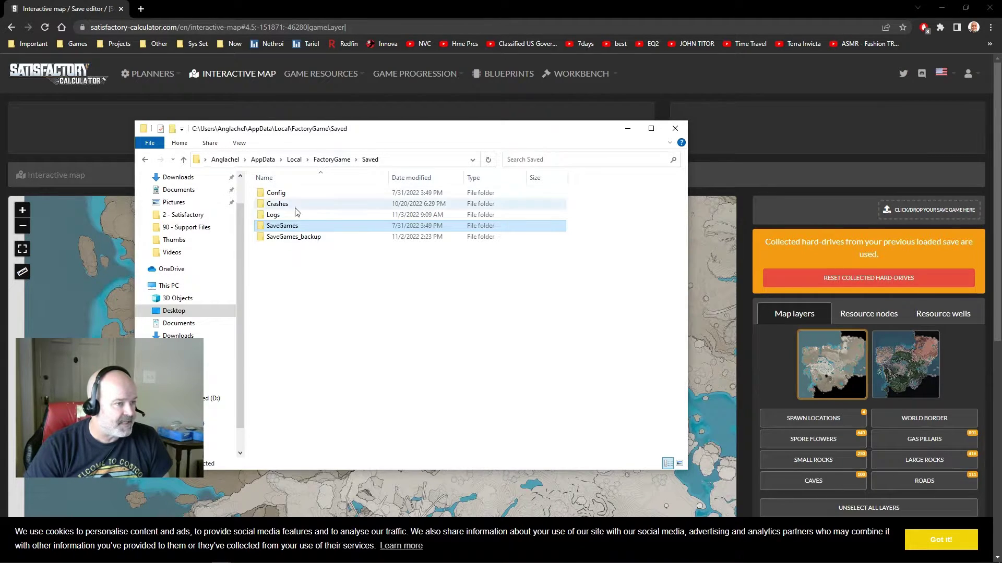
# Step: Open SaveGames and the account folder, then drop E043.sav onto the map's upload zone
pyautogui.doubleClick(282, 227)
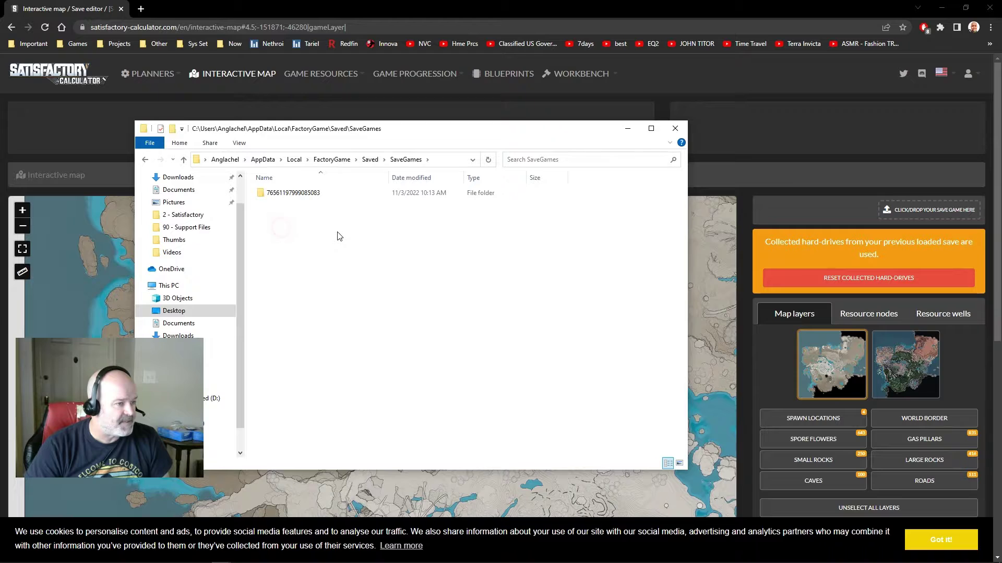
pyautogui.doubleClick(285, 195)
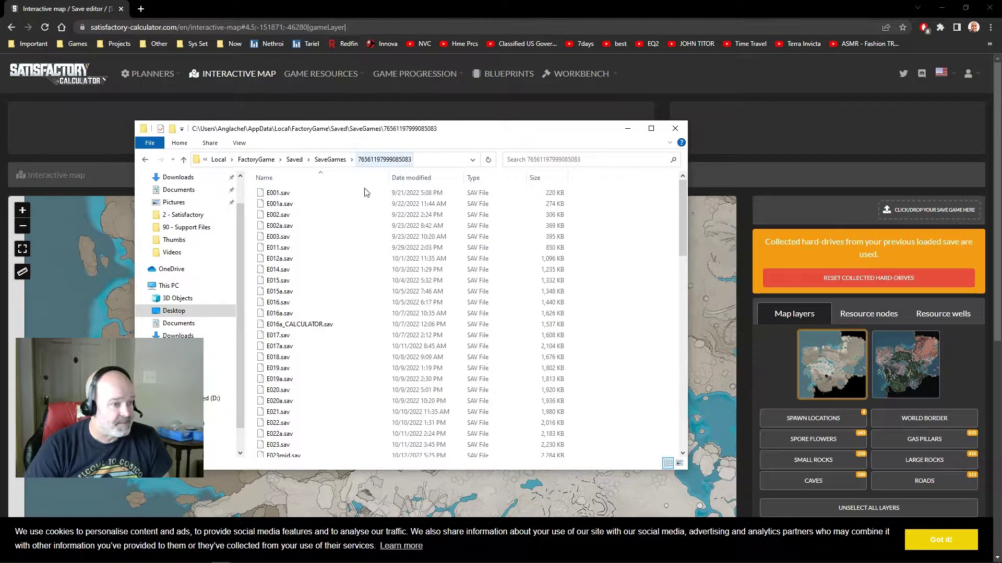
pyautogui.scroll(-7, 317, 333)
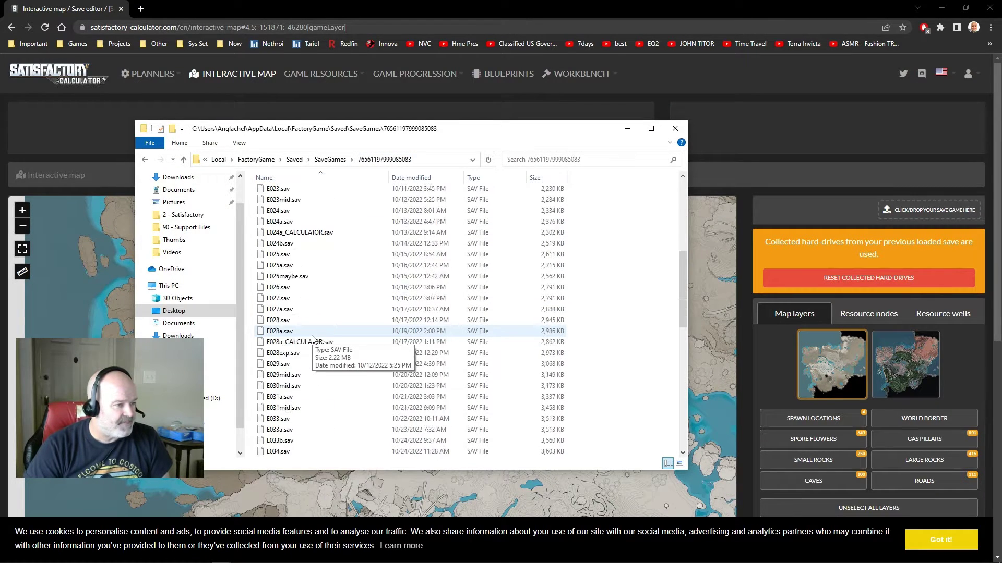
pyautogui.scroll(-3, 312, 338)
pyautogui.scroll(-3, 312, 338)
pyautogui.scroll(-3, 312, 338)
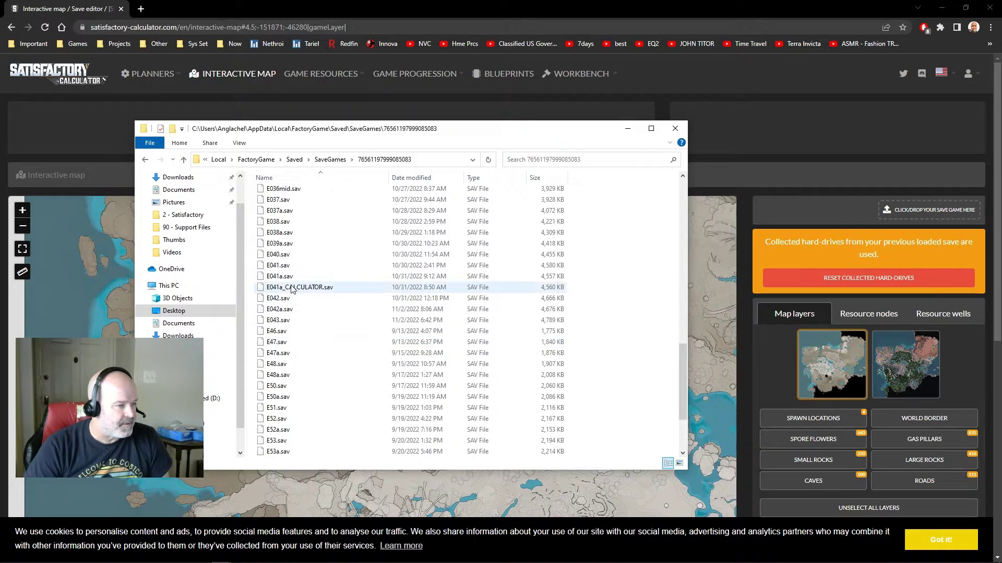
pyautogui.moveTo(279, 320)
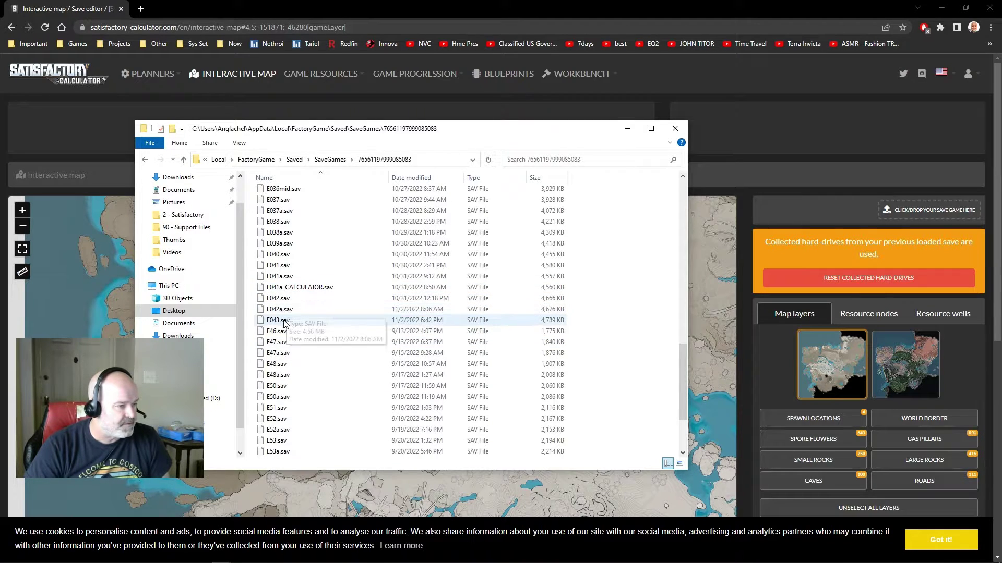
pyautogui.moveTo(275, 324); pyautogui.dragTo(917, 212)
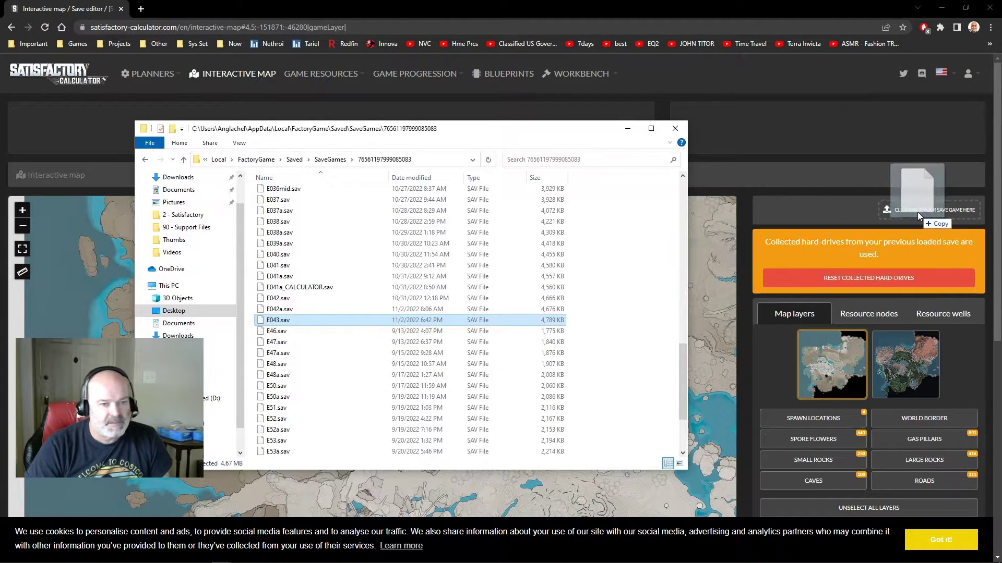
pyautogui.moveTo(917, 212); pyautogui.dragTo(920, 210)
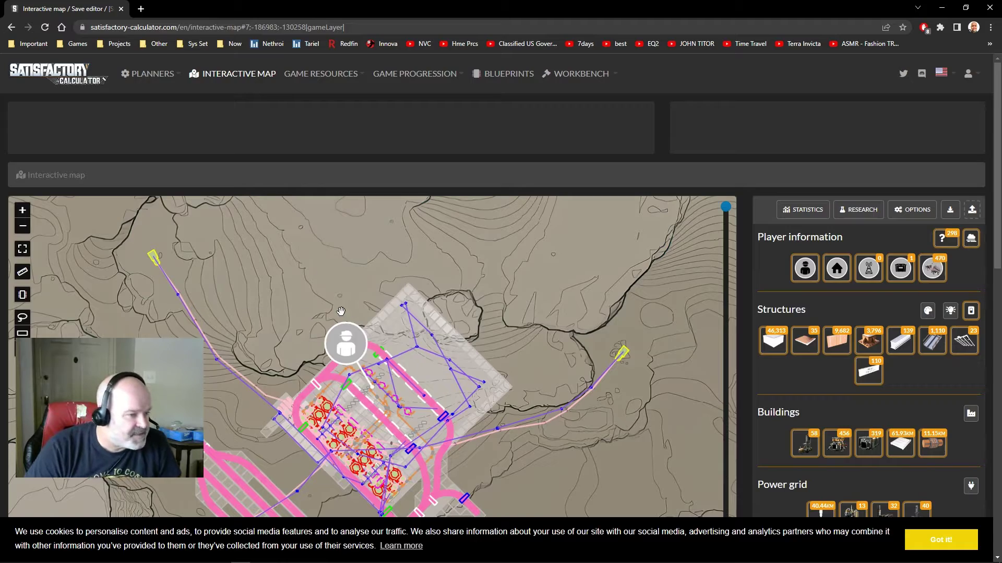
pyautogui.scroll(-2, 341, 311)
pyautogui.scroll(2, 483, 403)
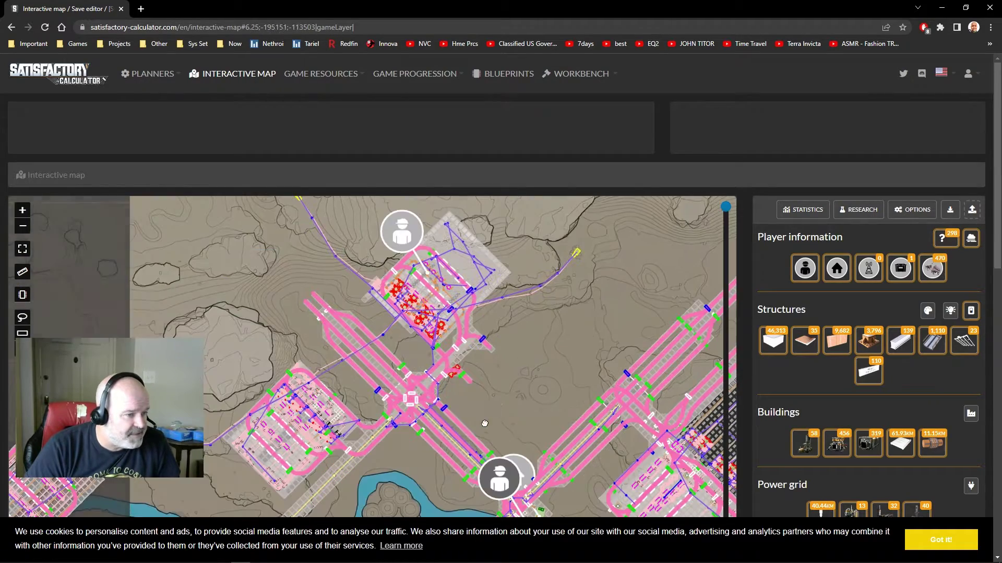
# Step: Pan across the loaded factory until the Loot Crate marker by the lake shows
pyautogui.moveTo(482, 403); pyautogui.dragTo(505, 371)
pyautogui.scroll(-1, 505, 371)
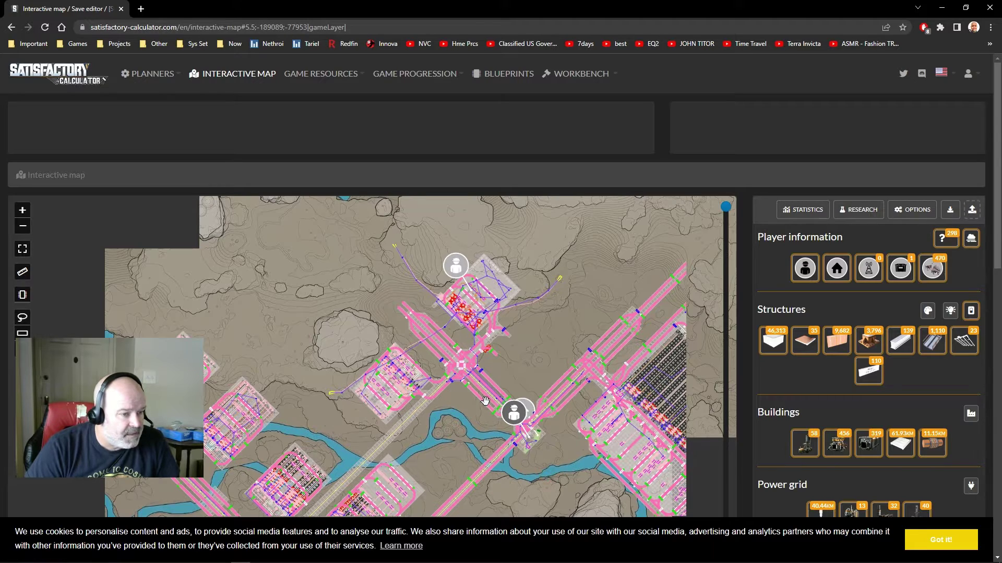
pyautogui.moveTo(486, 422); pyautogui.dragTo(425, 293)
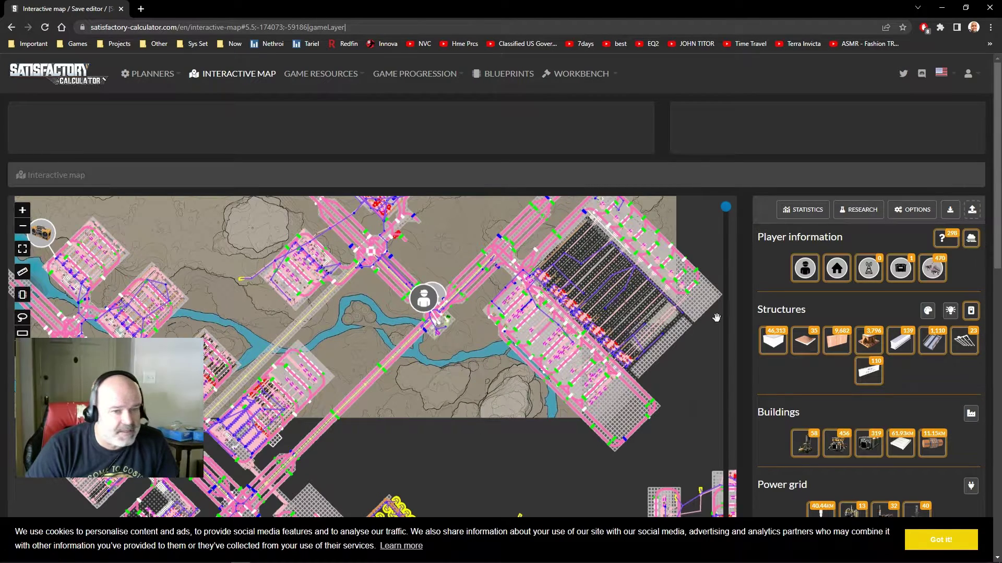
pyautogui.scroll(1, 492, 342)
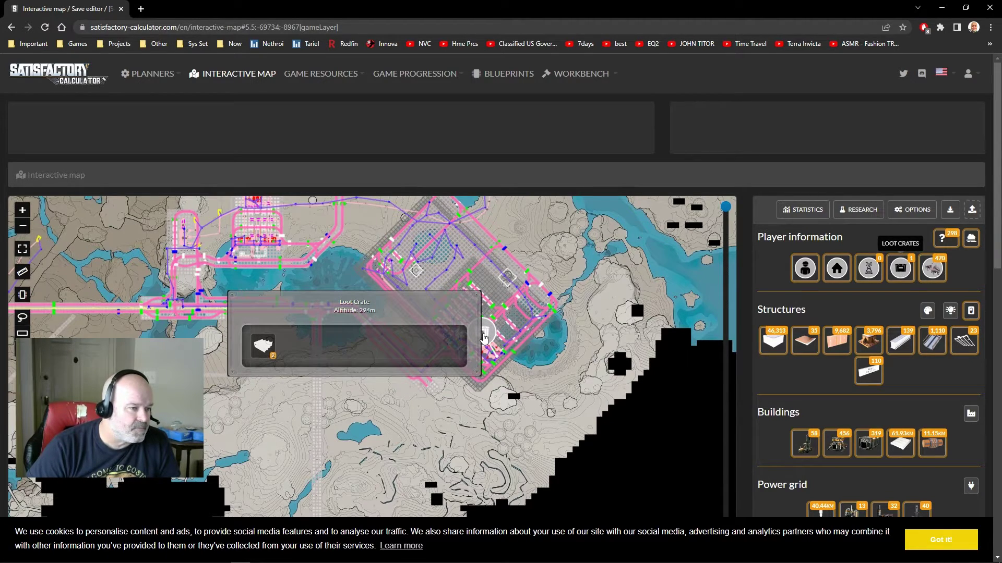
# Step: Delete the Loot Crate marker through its right-click menu
pyautogui.rightClick(484, 336)
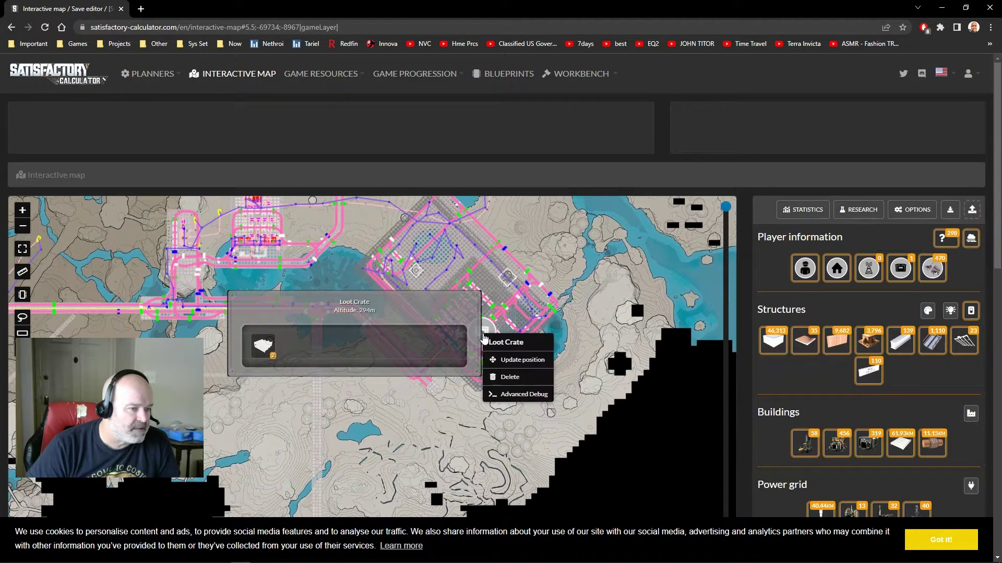
pyautogui.click(494, 374)
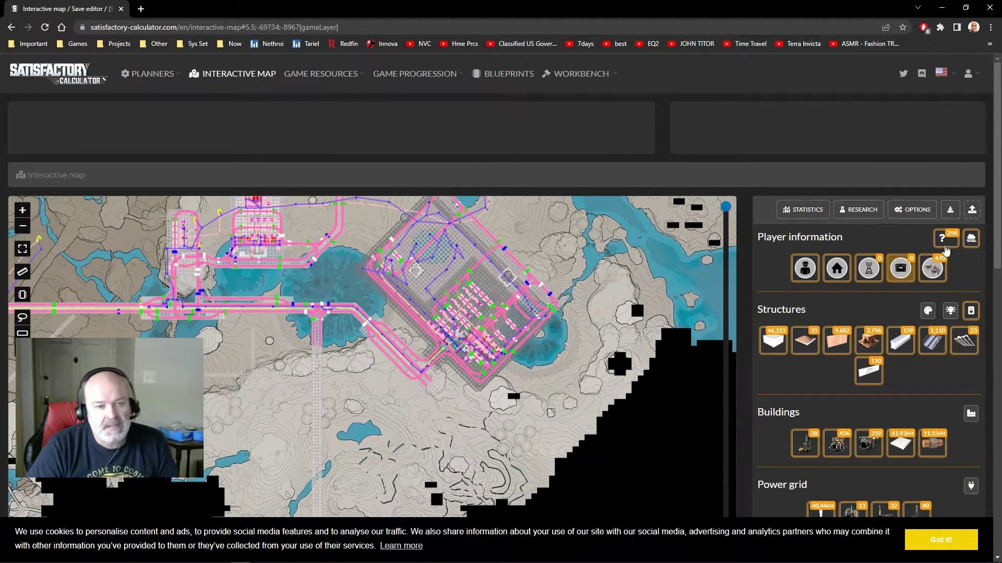
# Step: Download the edited save with Save Changes and open its Chrome download menu
pyautogui.click(951, 212)
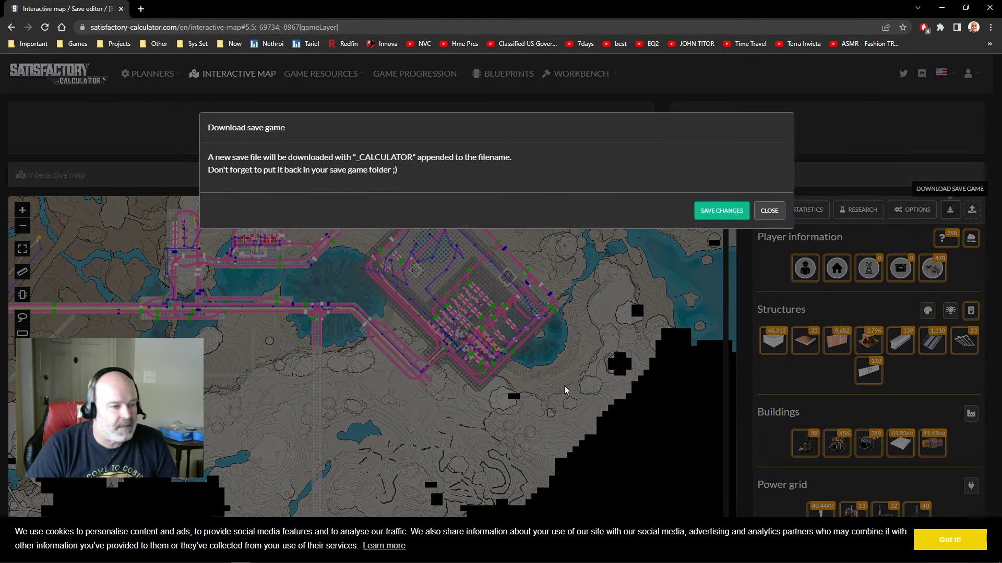
pyautogui.click(718, 212)
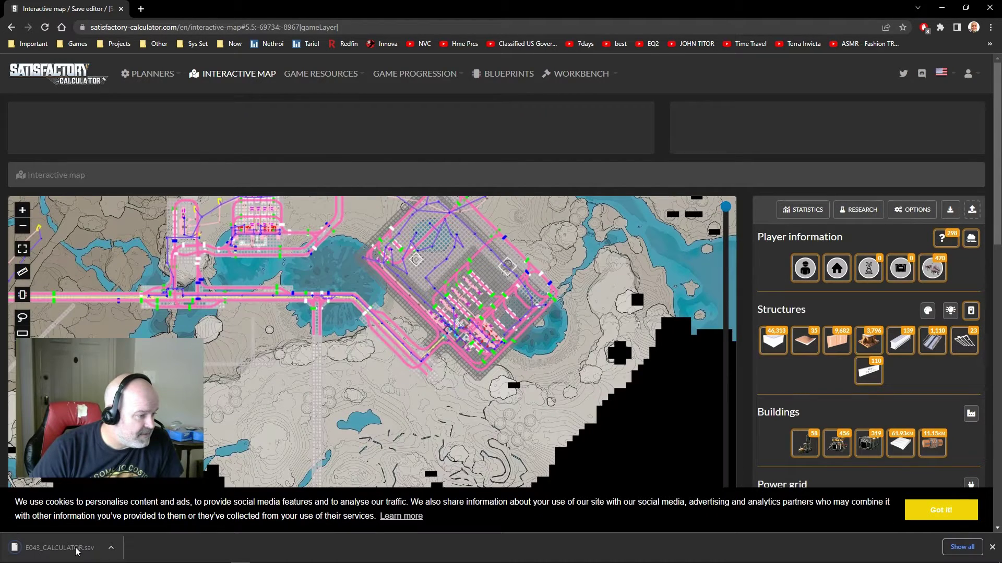
pyautogui.click(110, 547)
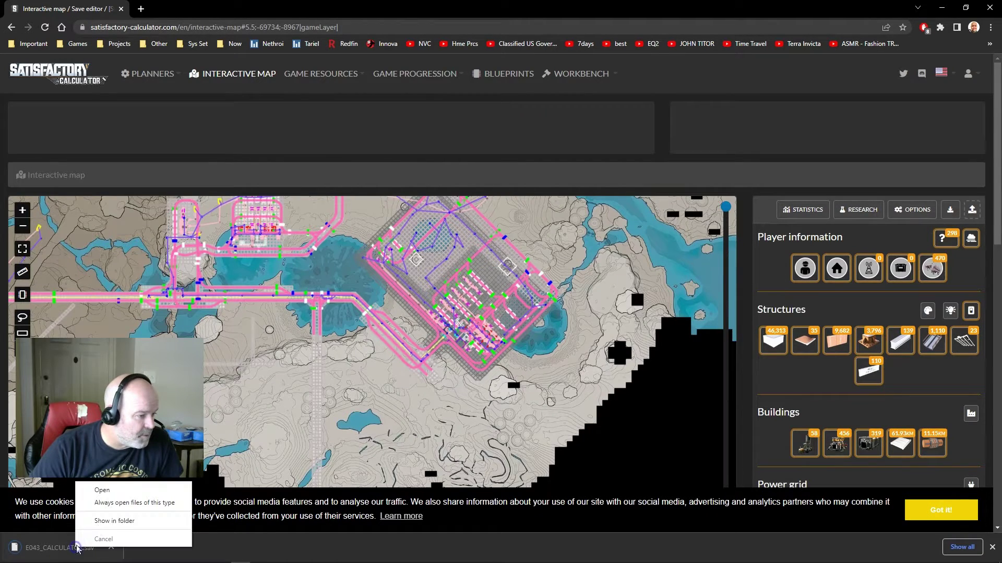
# Step: Move E043_CALCULATOR.sav from Downloads into the SaveGames folder
pyautogui.click(101, 518)
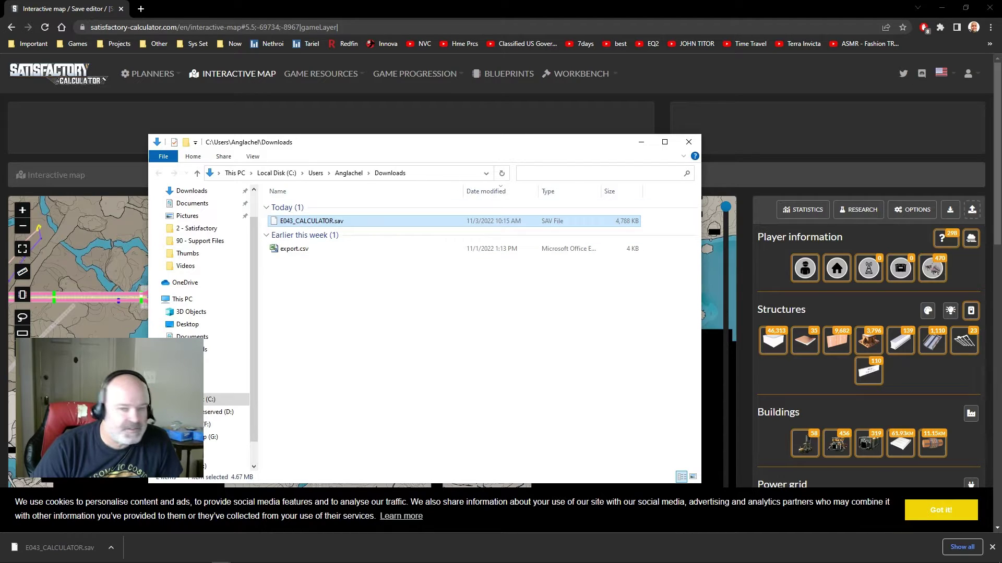
pyautogui.moveTo(227, 141); pyautogui.dragTo(994, 178)
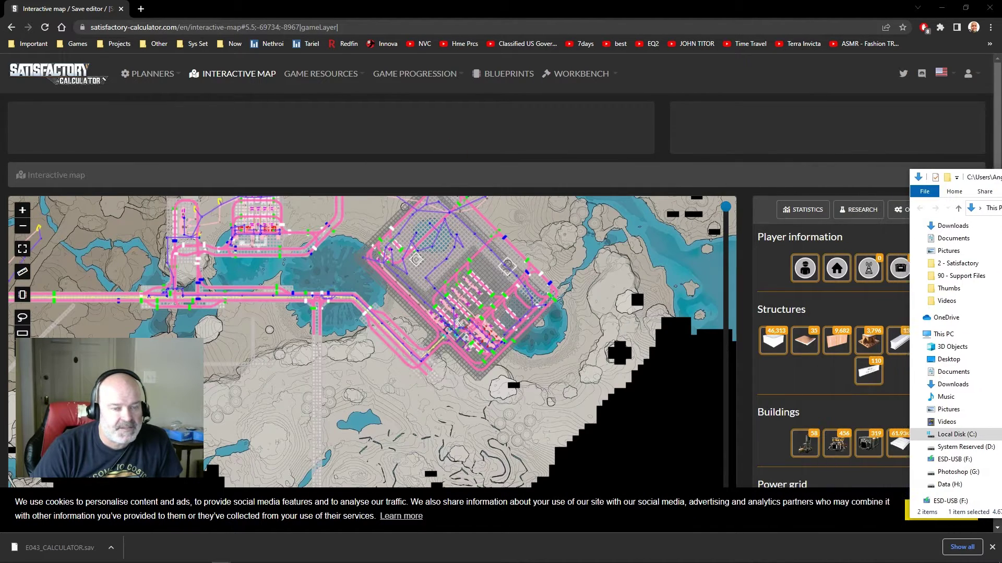
pyautogui.press('super')
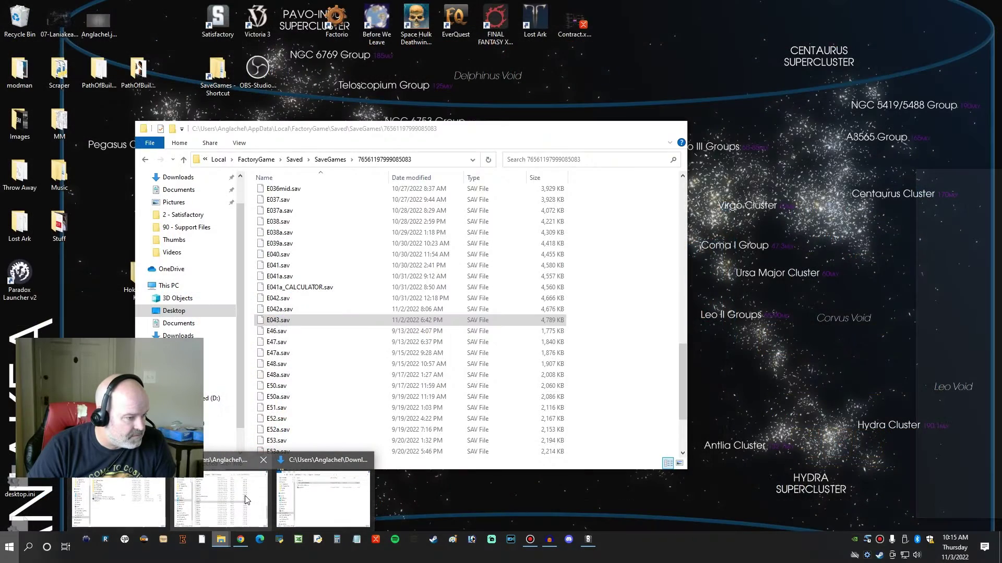
pyautogui.click(227, 500)
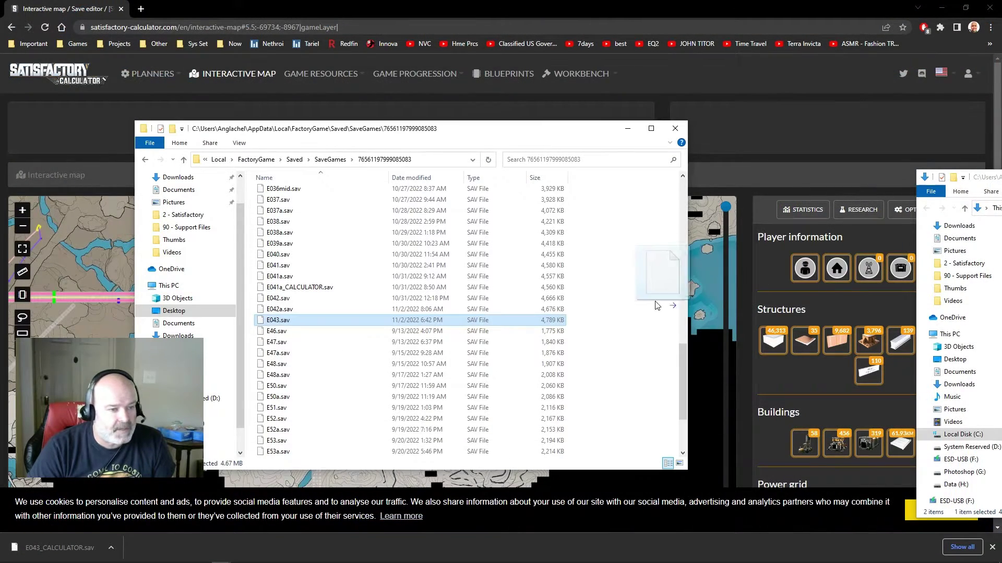
pyautogui.moveTo(874, 266); pyautogui.dragTo(634, 321)
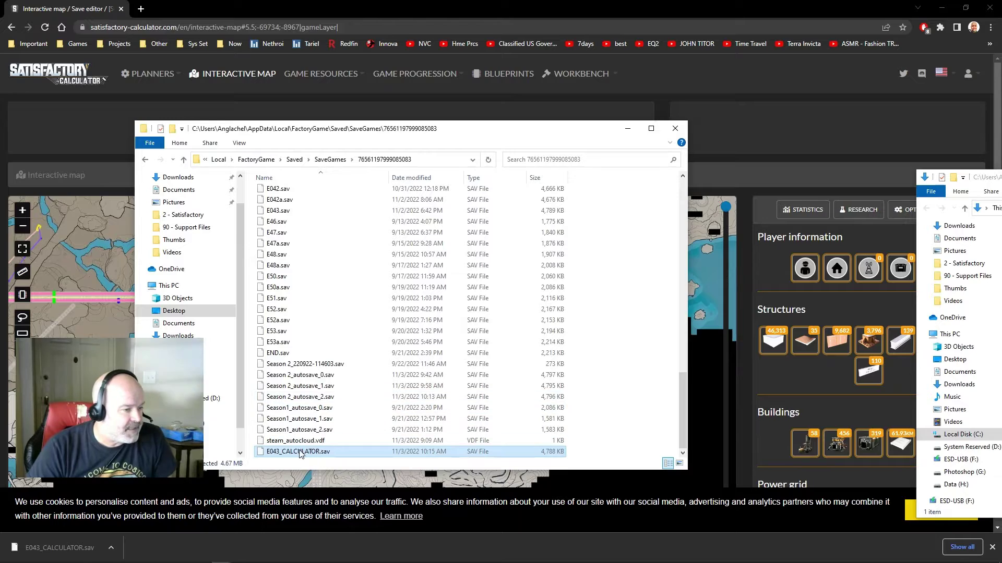